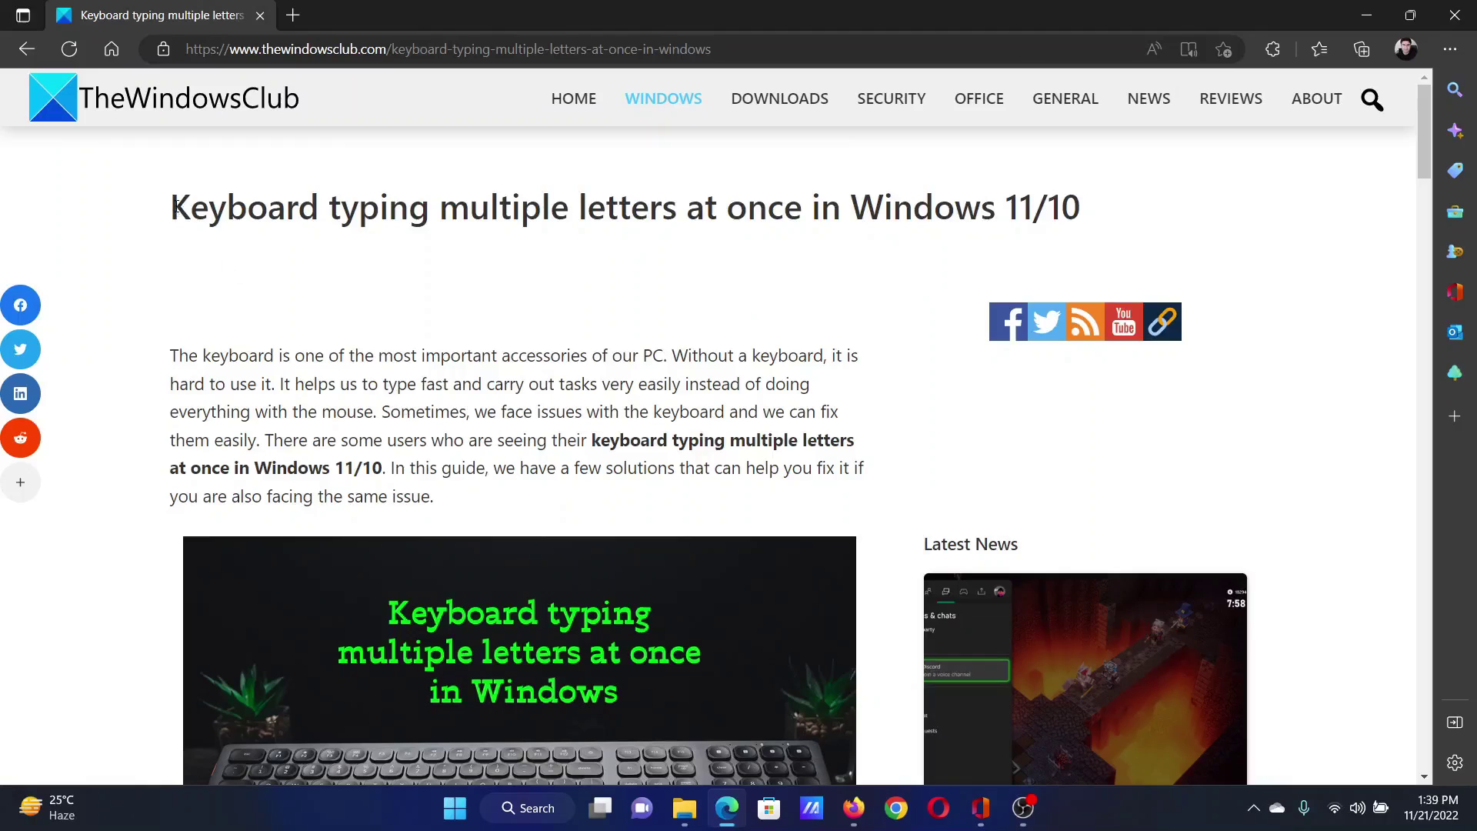
Read TheWindowsClub keyboard article down to the 'Restart your PC' section
{"action": "left_click_drag", "start_coordinate": [169, 207], "coordinate": [794, 206]}
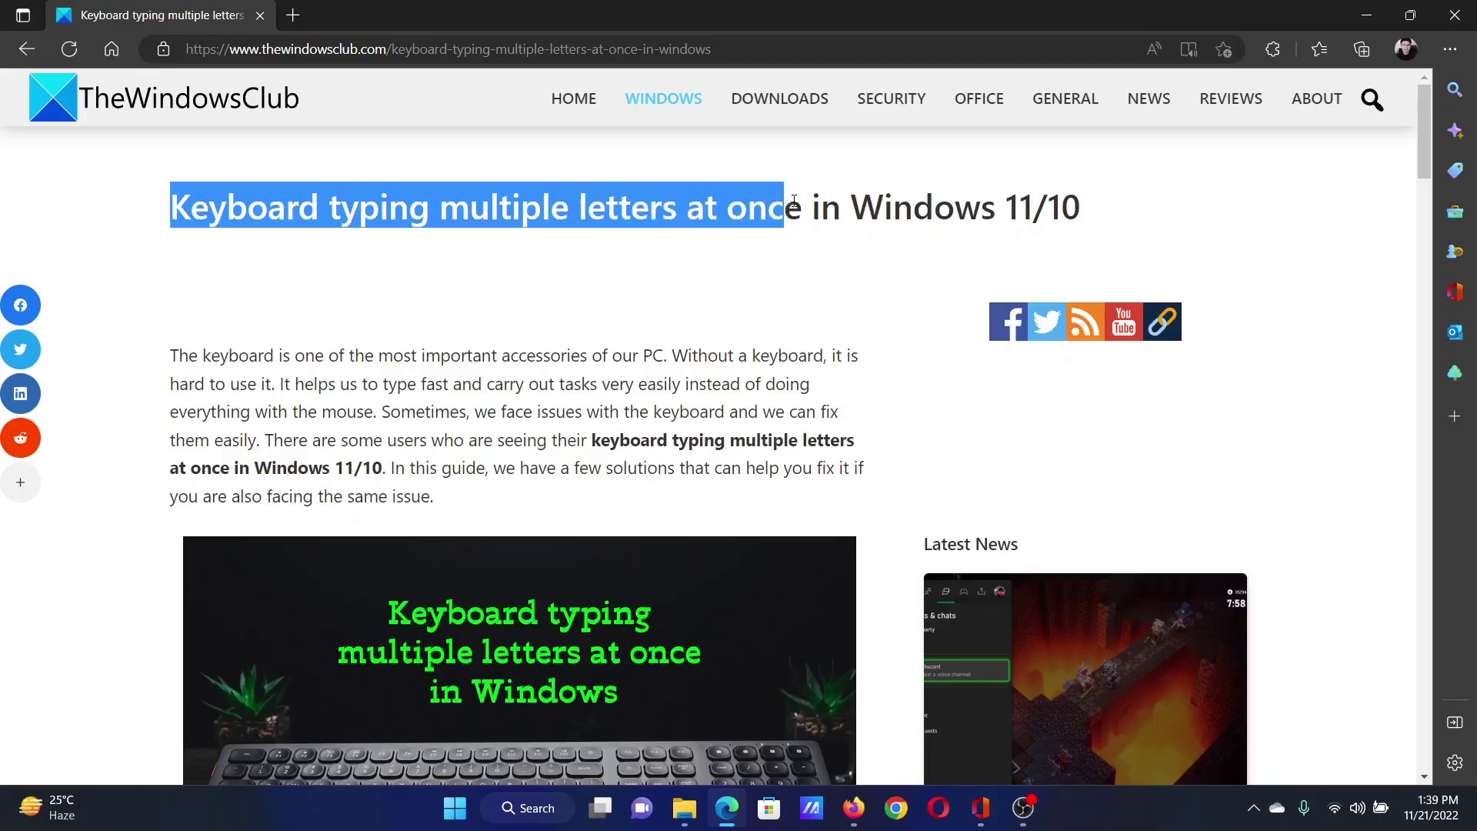
{"action": "left_click", "coordinate": [616, 558]}
{"action": "scroll", "coordinate": [616, 558], "scroll_direction": "down", "scroll_amount": 6}
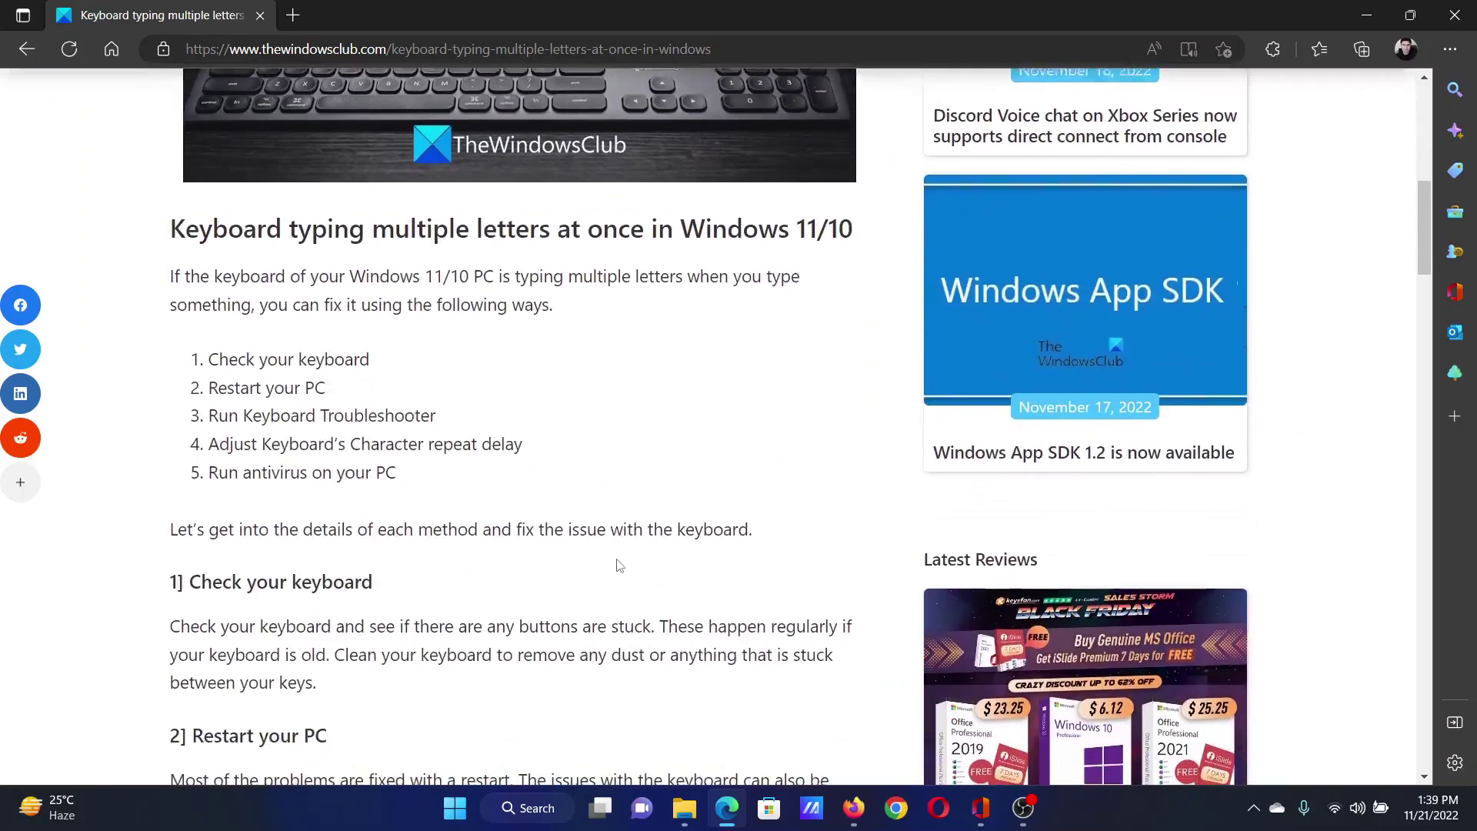
{"action": "scroll", "coordinate": [616, 564], "scroll_direction": "down", "scroll_amount": 1}
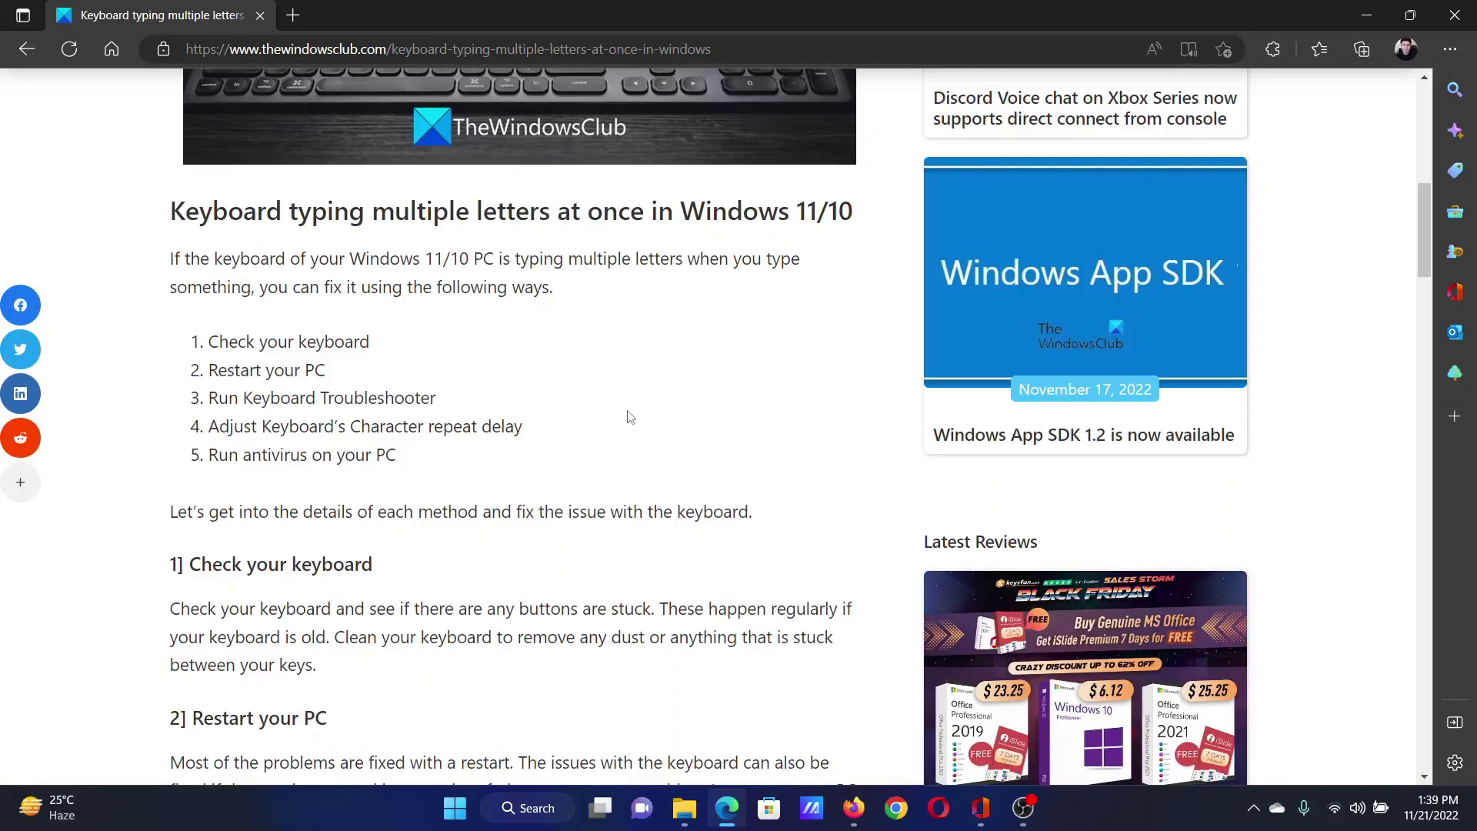
{"action": "scroll", "coordinate": [629, 416], "scroll_direction": "down", "scroll_amount": 1}
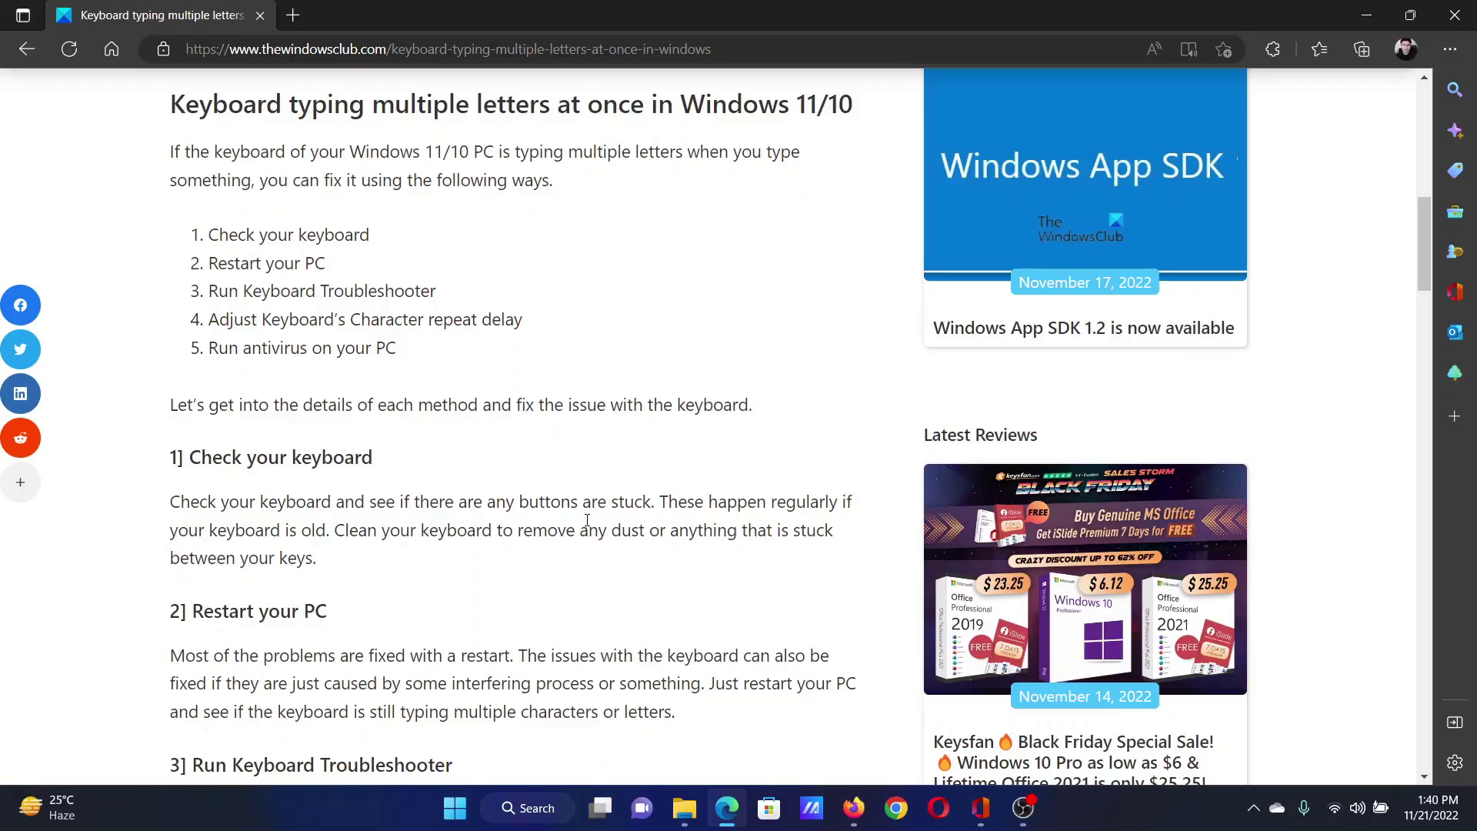
{"action": "scroll", "coordinate": [586, 522], "scroll_direction": "down", "scroll_amount": 1}
{"action": "left_click_drag", "start_coordinate": [280, 575], "coordinate": [491, 575]}
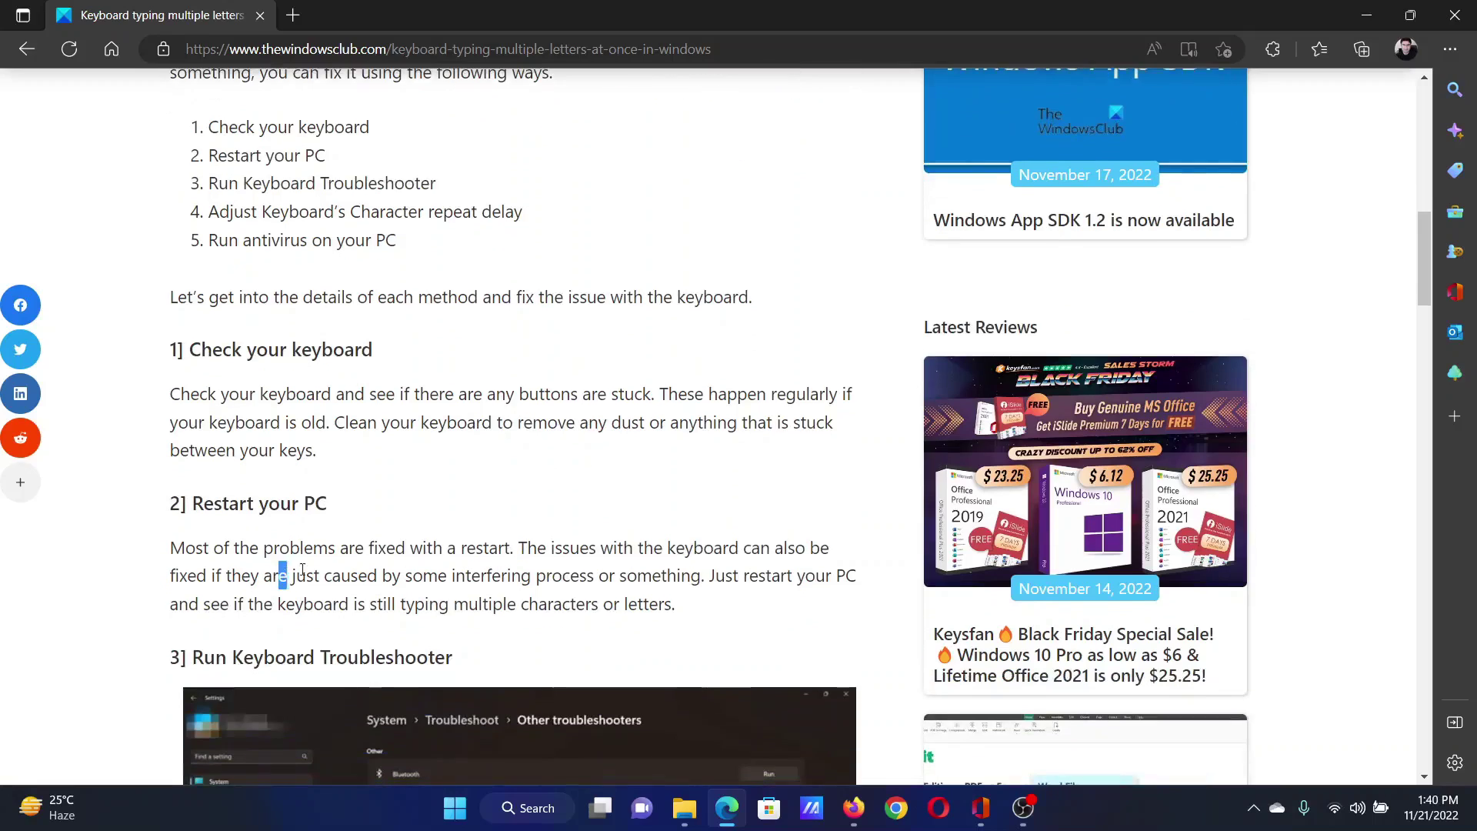
{"action": "left_click", "coordinate": [615, 634]}
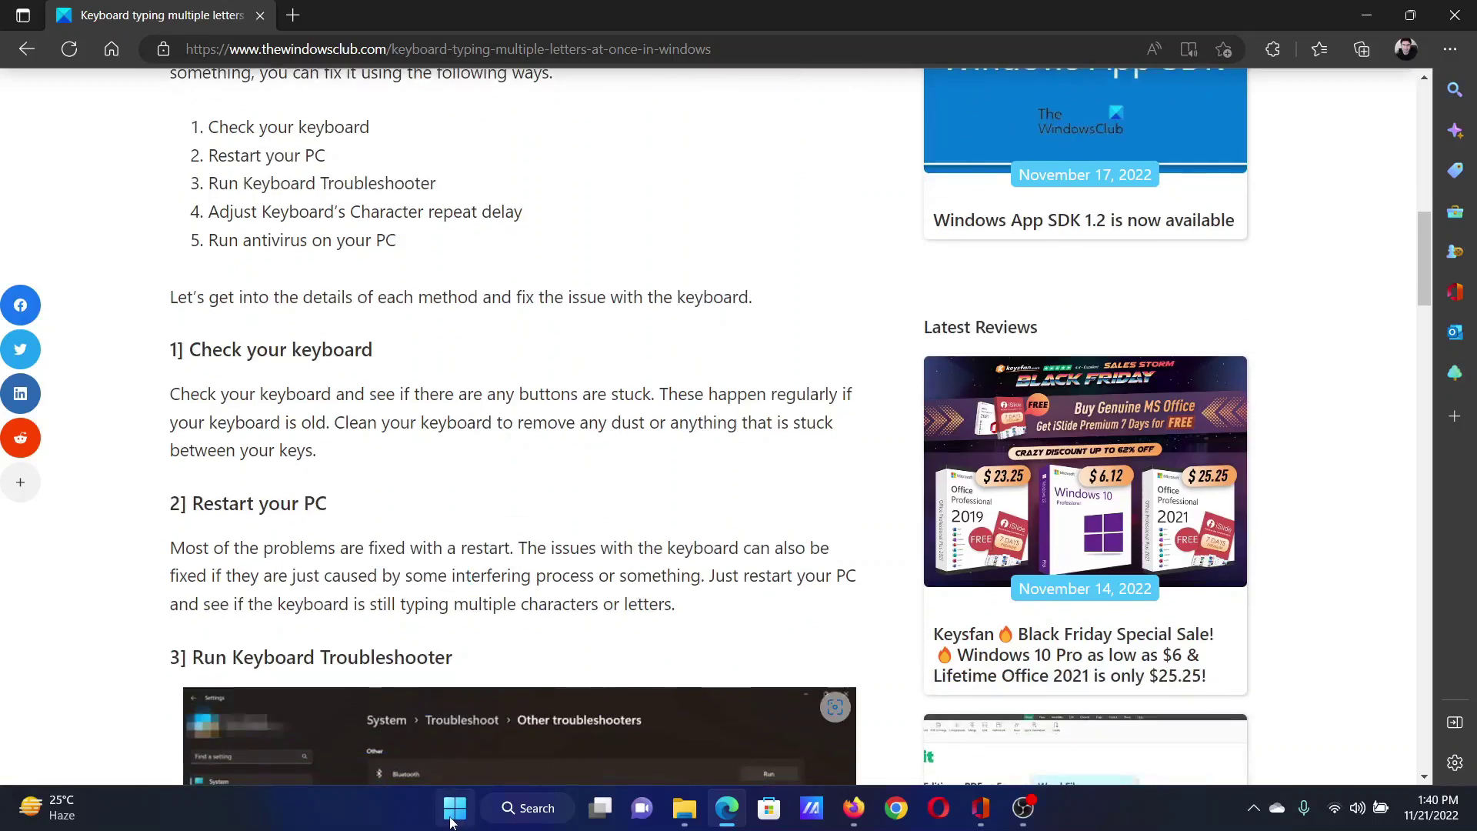
Dismiss the Start shutdown options without restarting the PC
{"action": "right_click", "coordinate": [454, 808]}
{"action": "mouse_move", "coordinate": [438, 733]}
{"action": "left_click", "coordinate": [629, 496]}
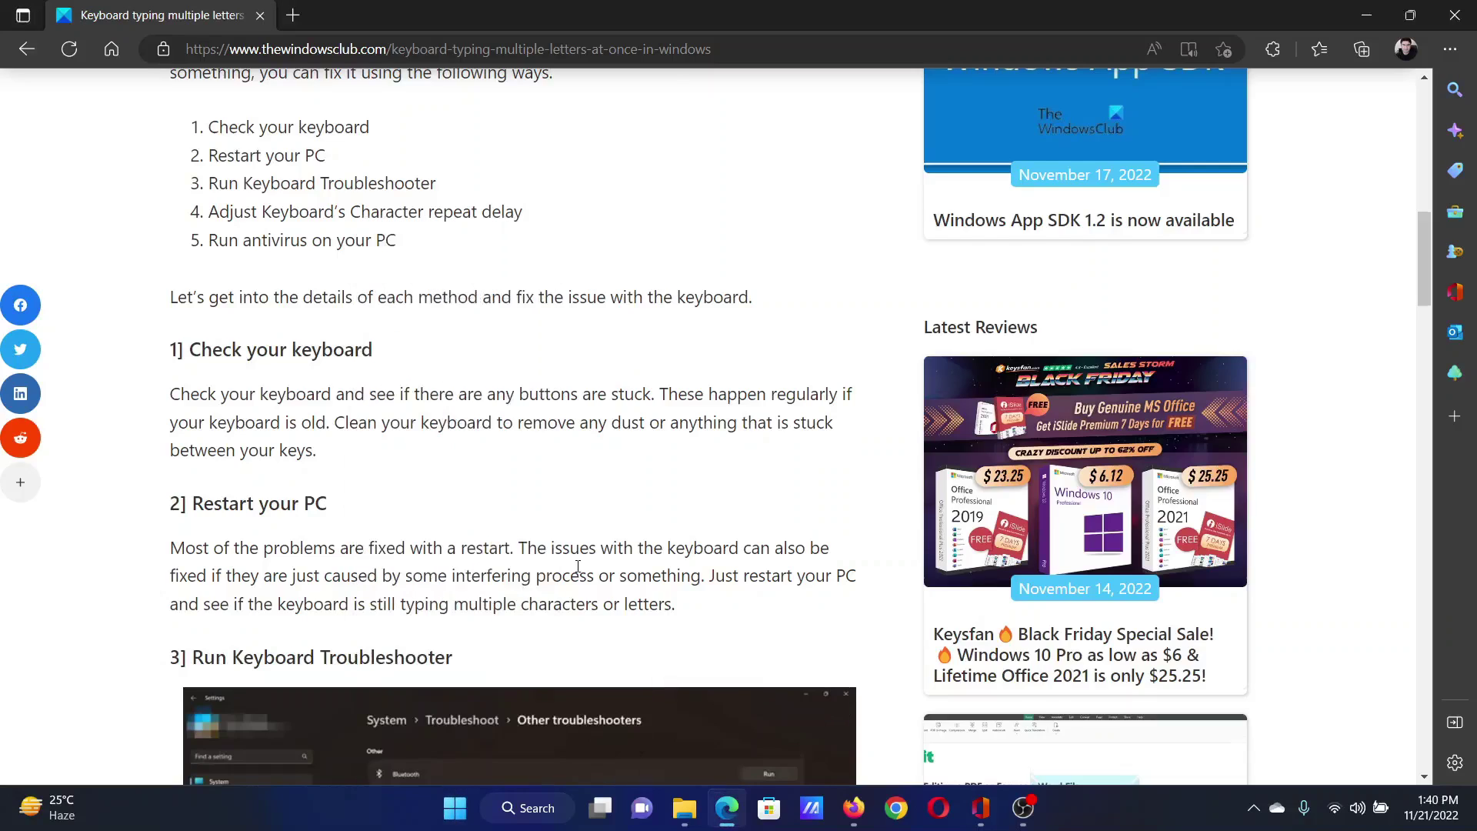
{"action": "scroll", "coordinate": [629, 497], "scroll_direction": "down", "scroll_amount": 5}
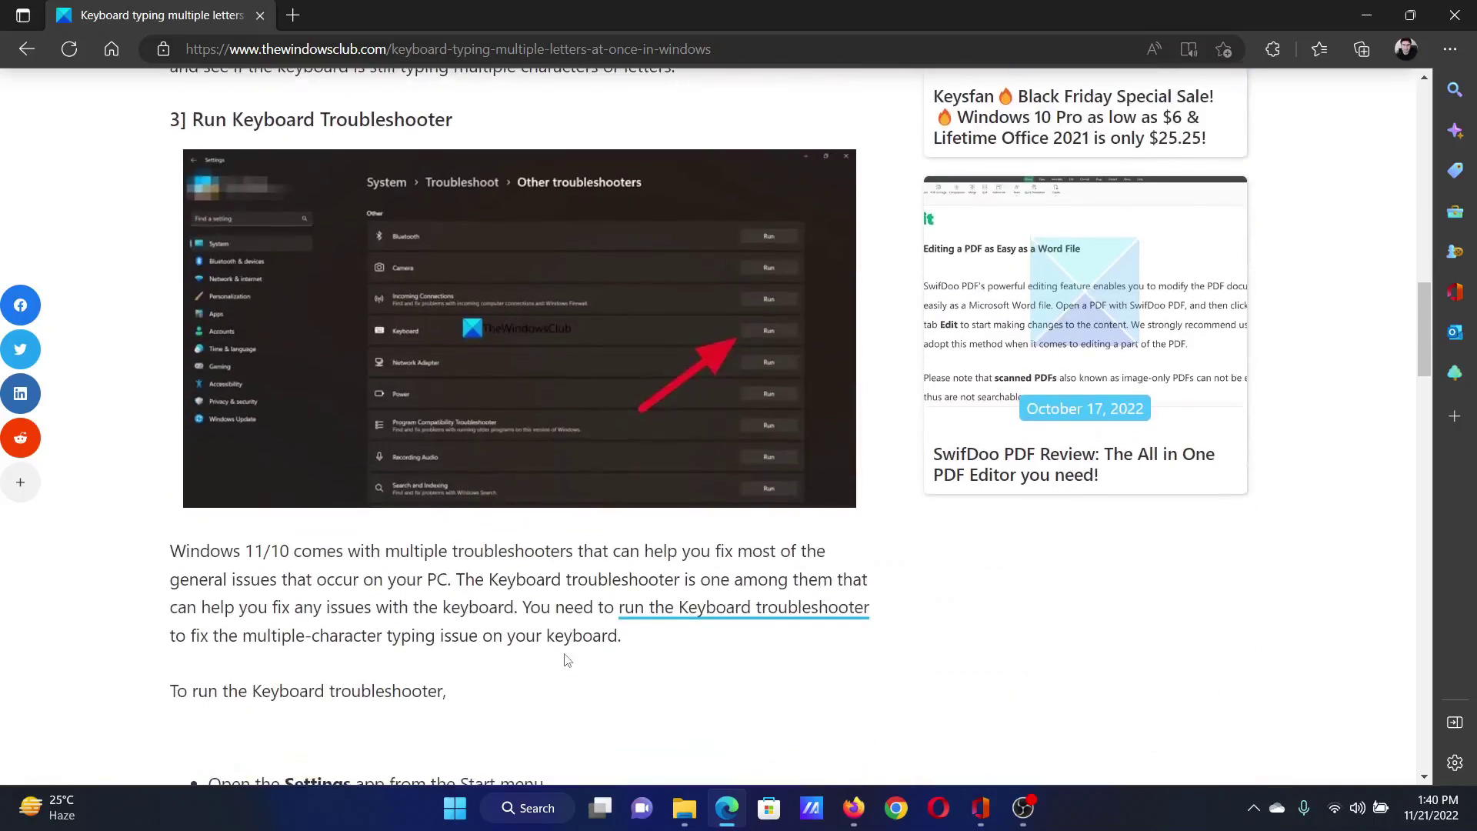
Find the Keyboard entry under System > Troubleshoot > Other troubleshooters
{"action": "right_click", "coordinate": [453, 809]}
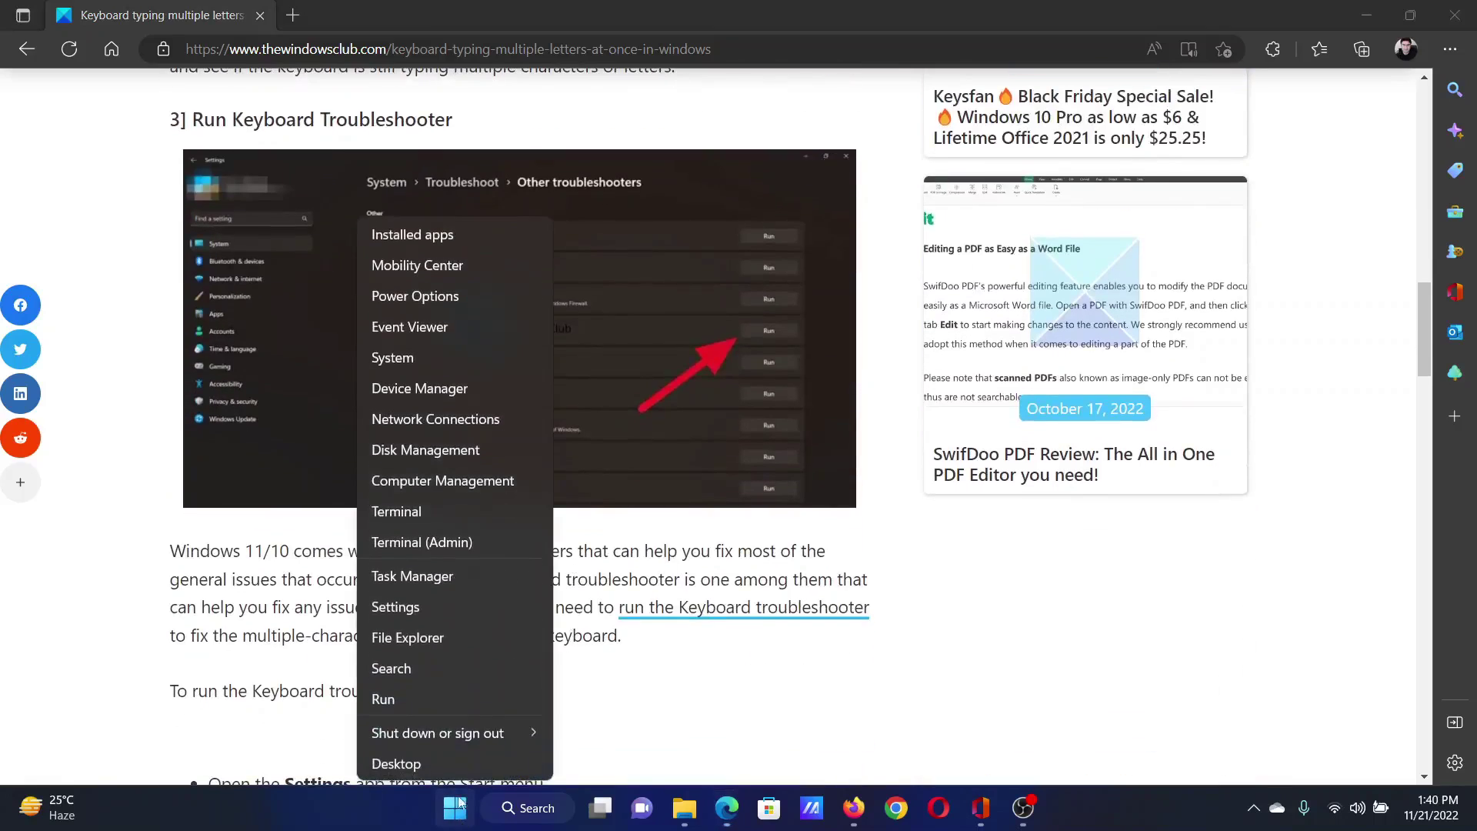
{"action": "left_click", "coordinate": [444, 607]}
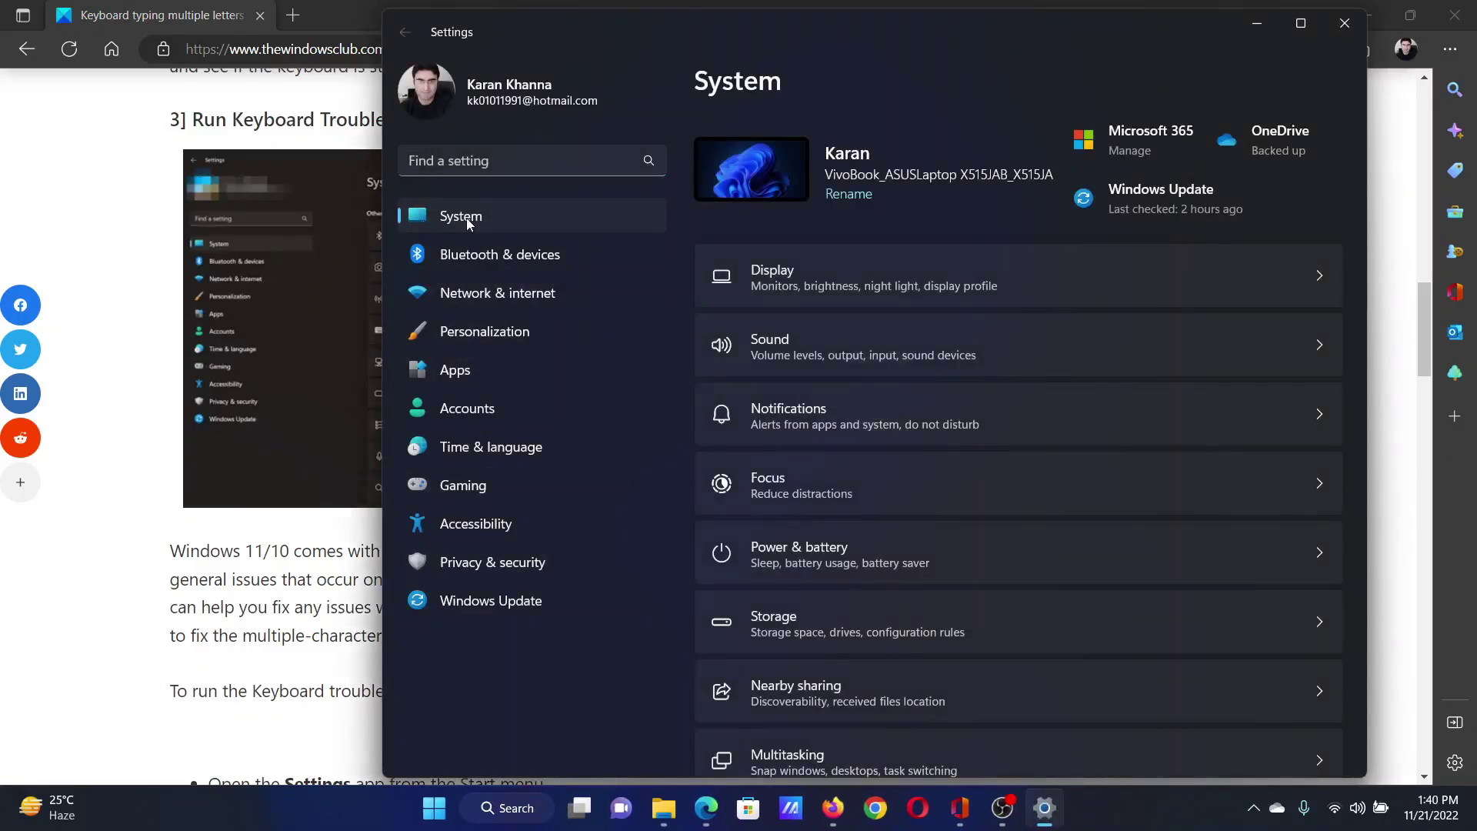
{"action": "scroll", "coordinate": [859, 558], "scroll_direction": "down", "scroll_amount": 5}
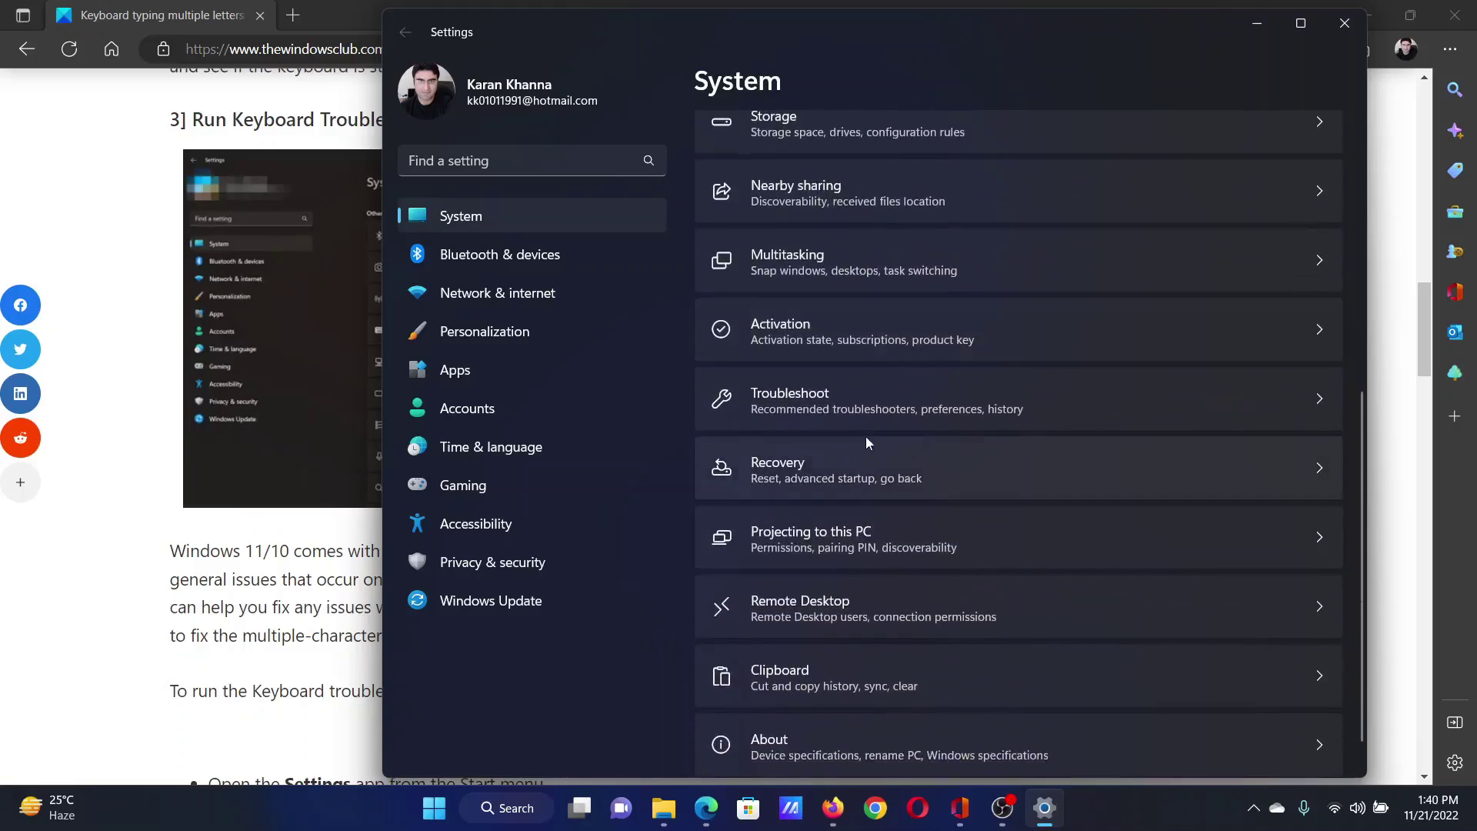
{"action": "left_click", "coordinate": [870, 410]}
{"action": "left_click", "coordinate": [865, 440]}
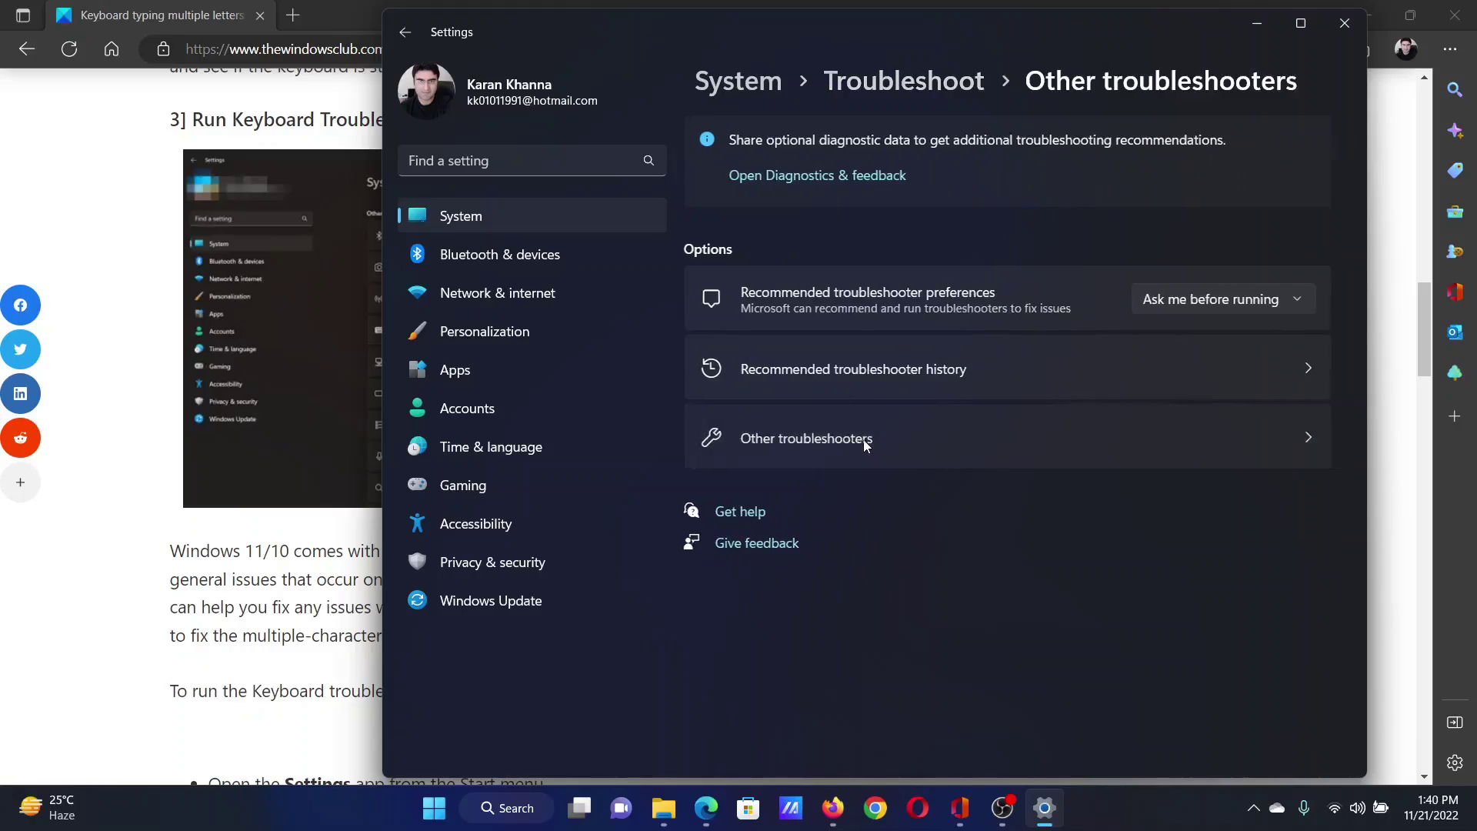
{"action": "scroll", "coordinate": [864, 440], "scroll_direction": "down", "scroll_amount": 3}
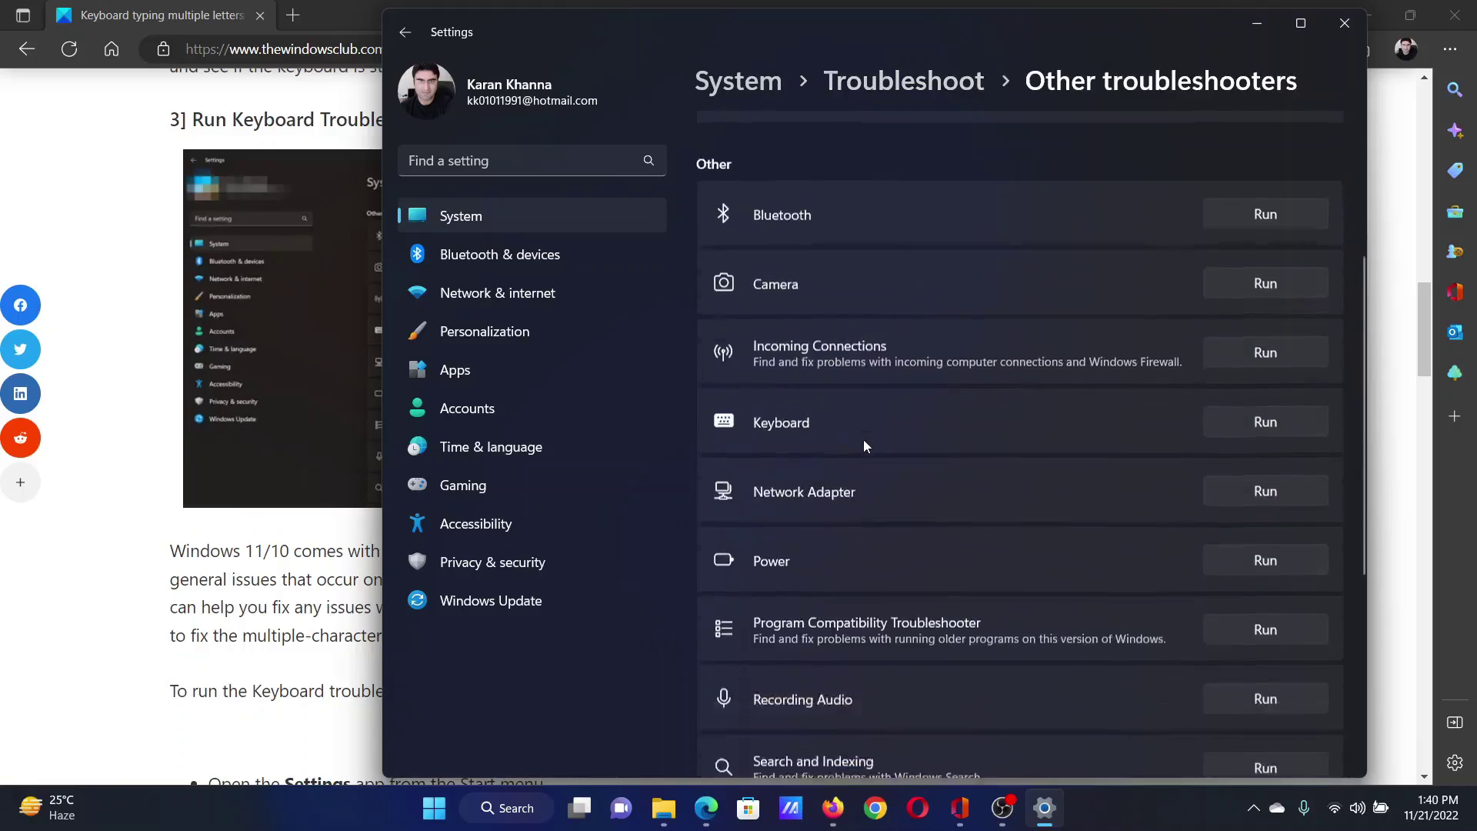
{"action": "scroll", "coordinate": [863, 440], "scroll_direction": "down", "scroll_amount": 1}
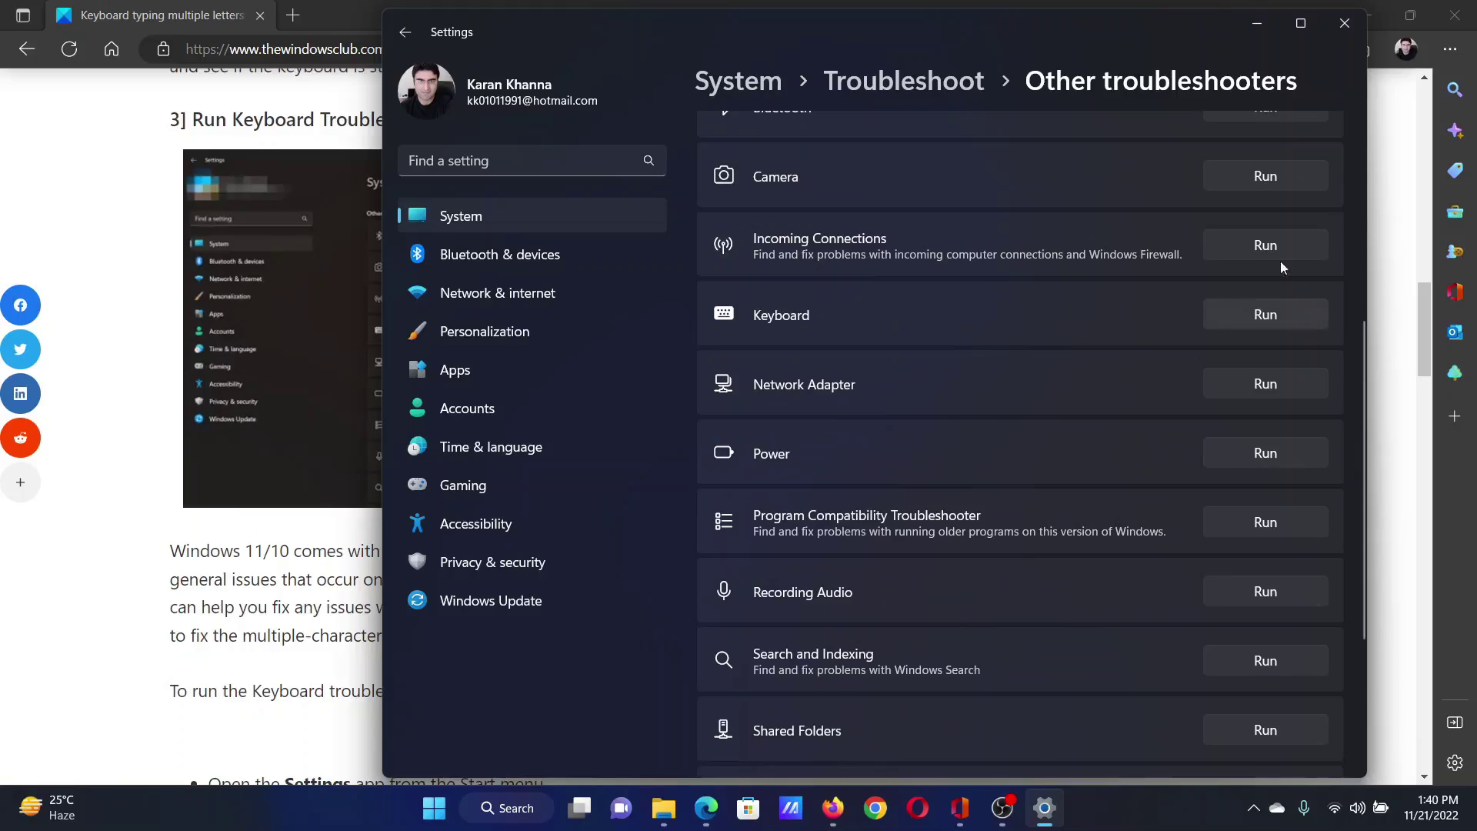
Close Settings and start a Windows search for keyboard
{"action": "left_click", "coordinate": [1345, 24]}
{"action": "scroll", "coordinate": [662, 315], "scroll_direction": "down", "scroll_amount": 5}
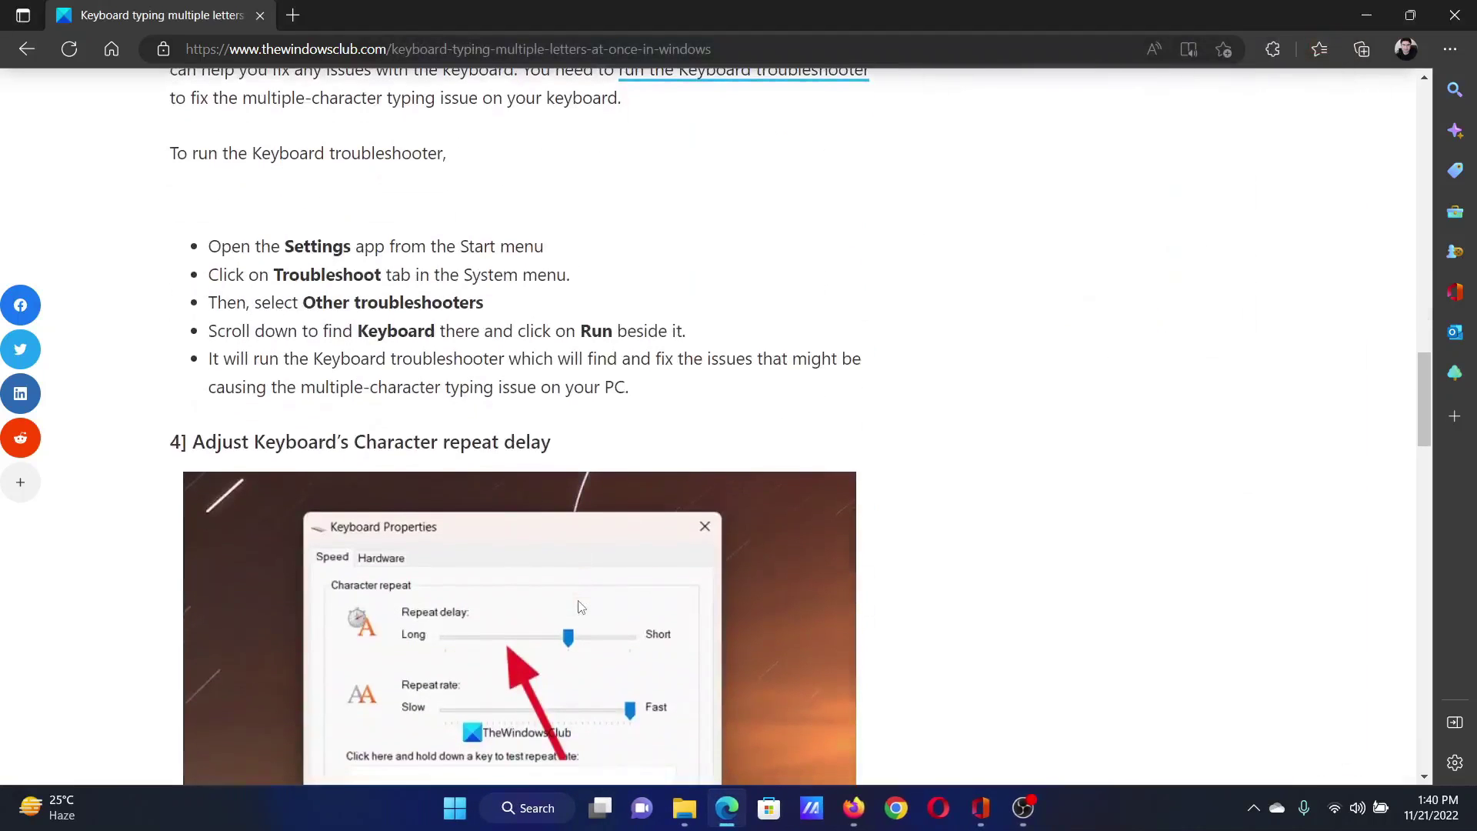
{"action": "scroll", "coordinate": [579, 605], "scroll_direction": "down", "scroll_amount": 2}
{"action": "scroll", "coordinate": [580, 605], "scroll_direction": "down", "scroll_amount": 1}
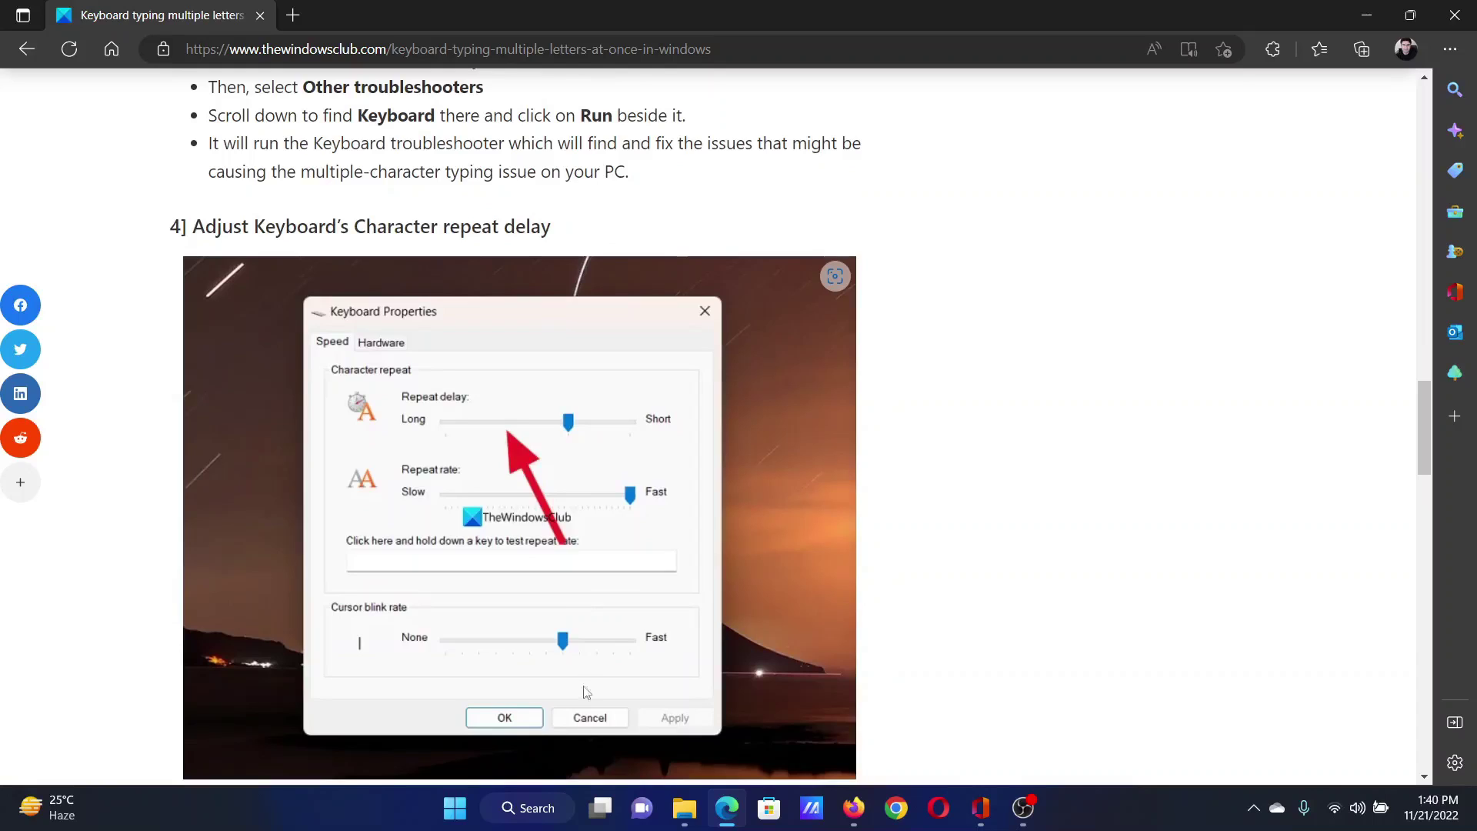
{"action": "left_click", "coordinate": [535, 807]}
{"action": "type", "text": "keyboard"}
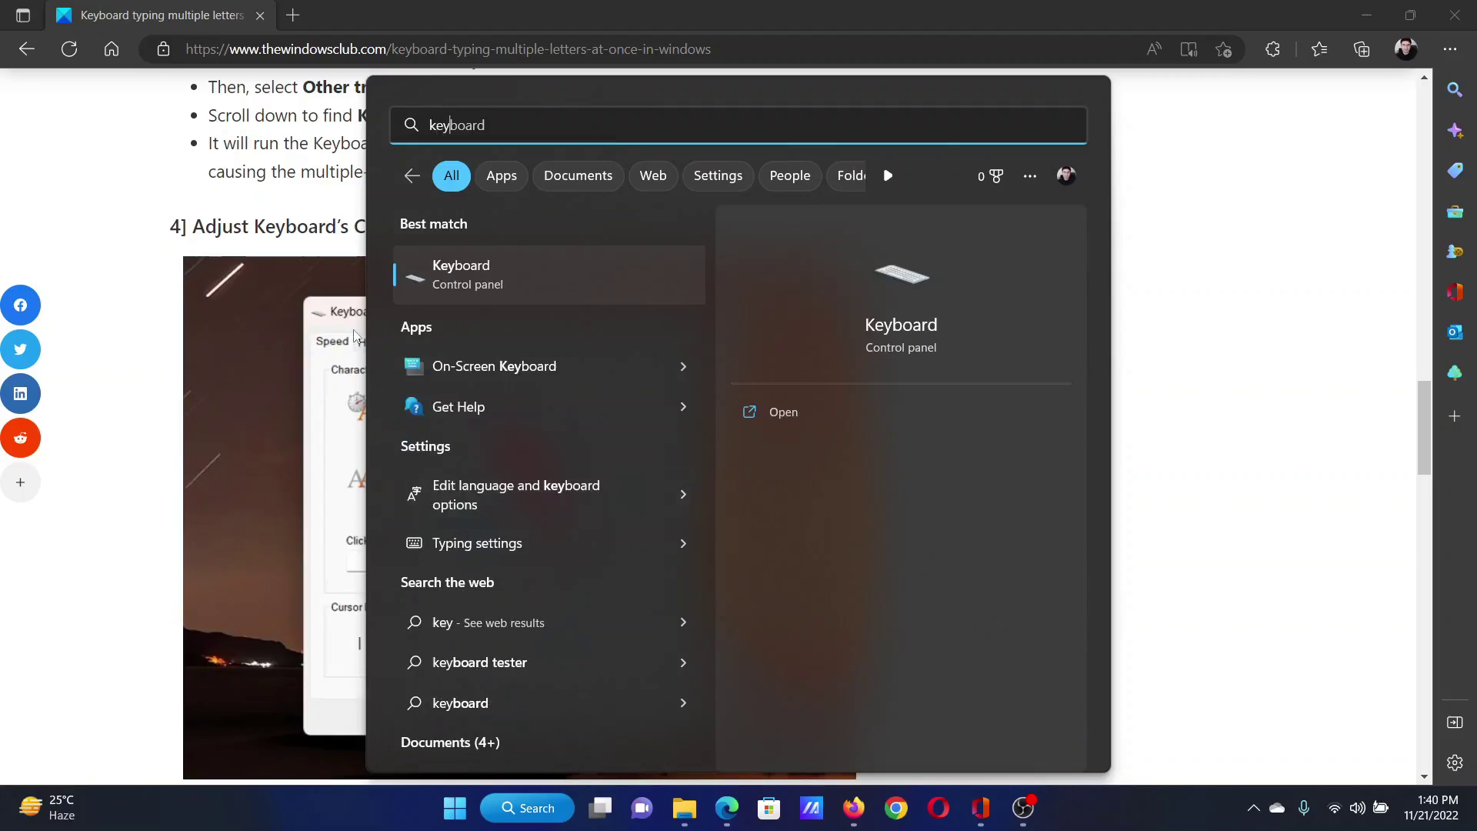
Move the Keyboard Properties repeat delay slider and apply it
{"action": "left_click", "coordinate": [548, 276]}
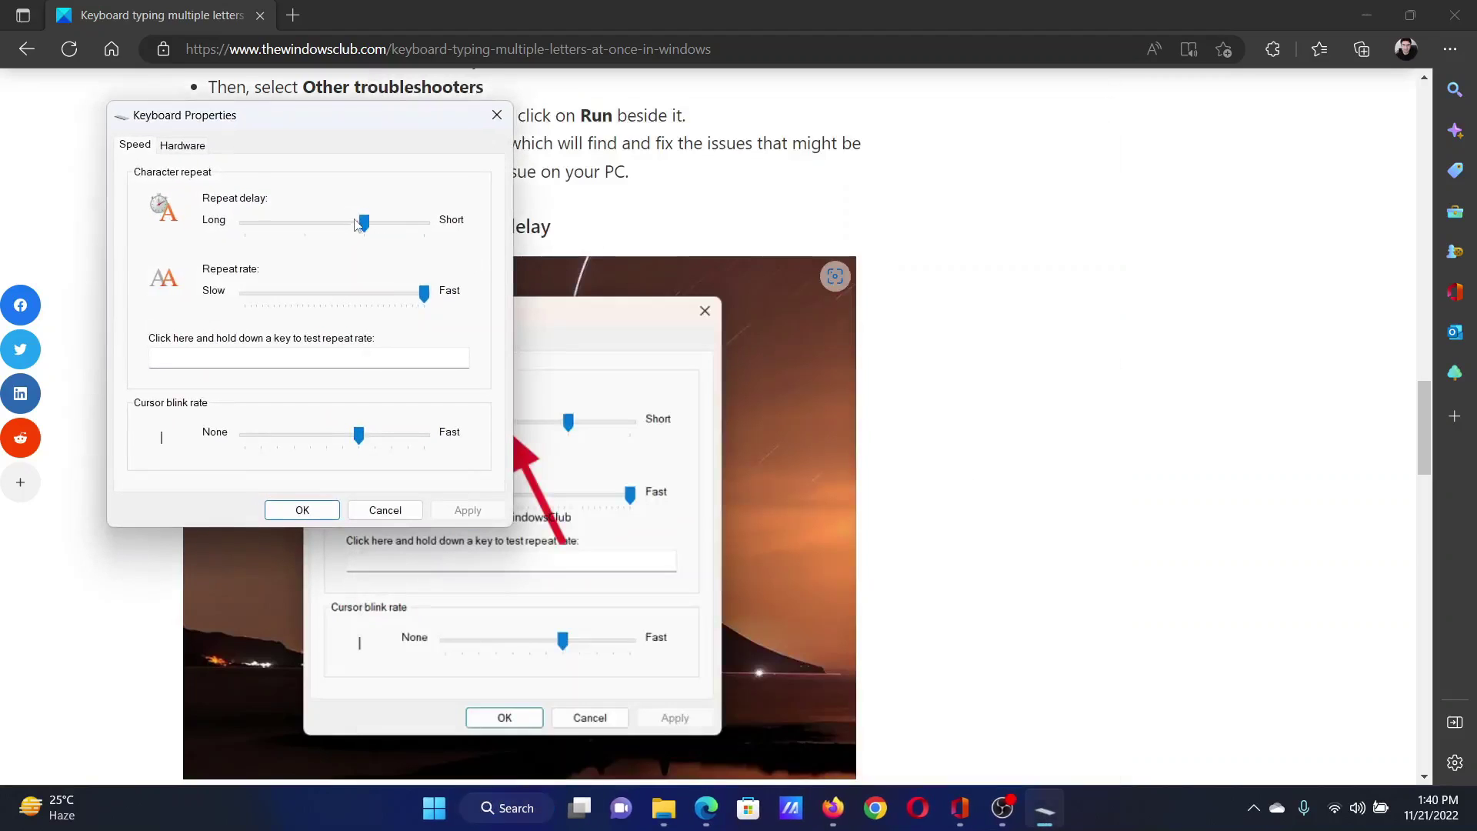
{"action": "left_click_drag", "start_coordinate": [364, 223], "coordinate": [364, 224]}
{"action": "left_click", "coordinate": [467, 510]}
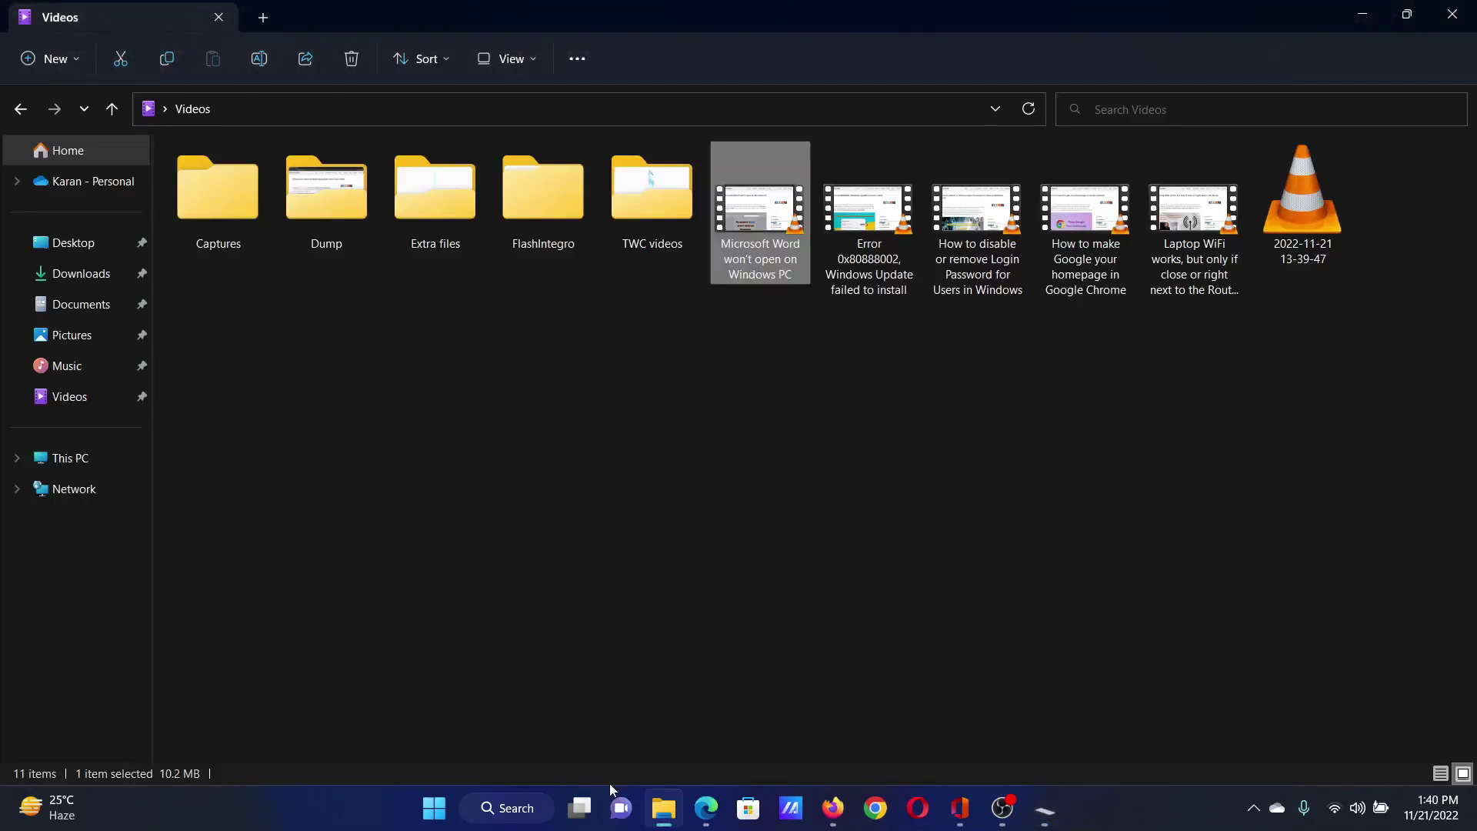
Return to the Edge article's title at the top, highlighting and clearing it
{"action": "left_click", "coordinate": [704, 807]}
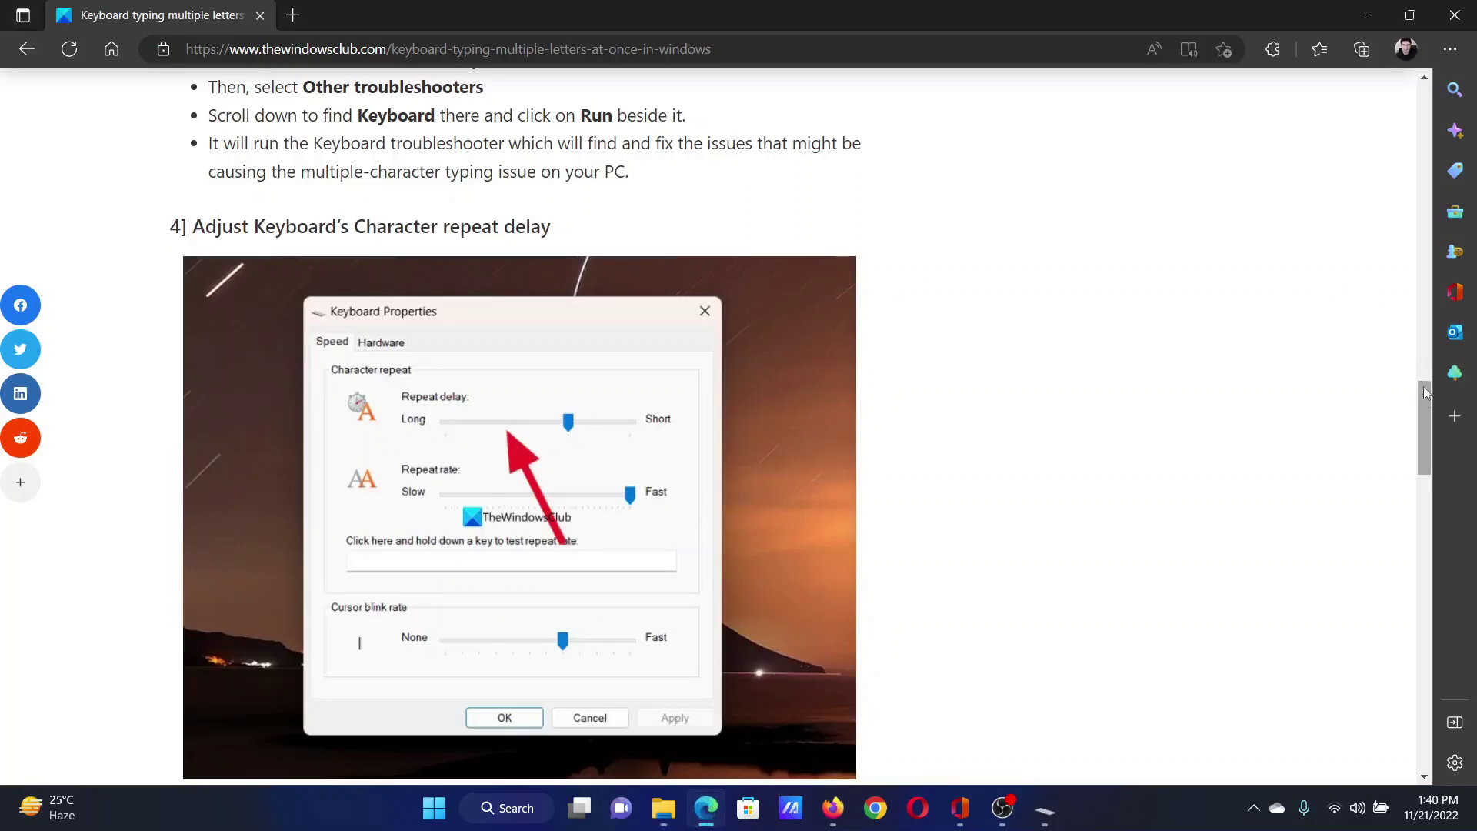
{"action": "left_click_drag", "start_coordinate": [1426, 405], "coordinate": [1423, 69]}
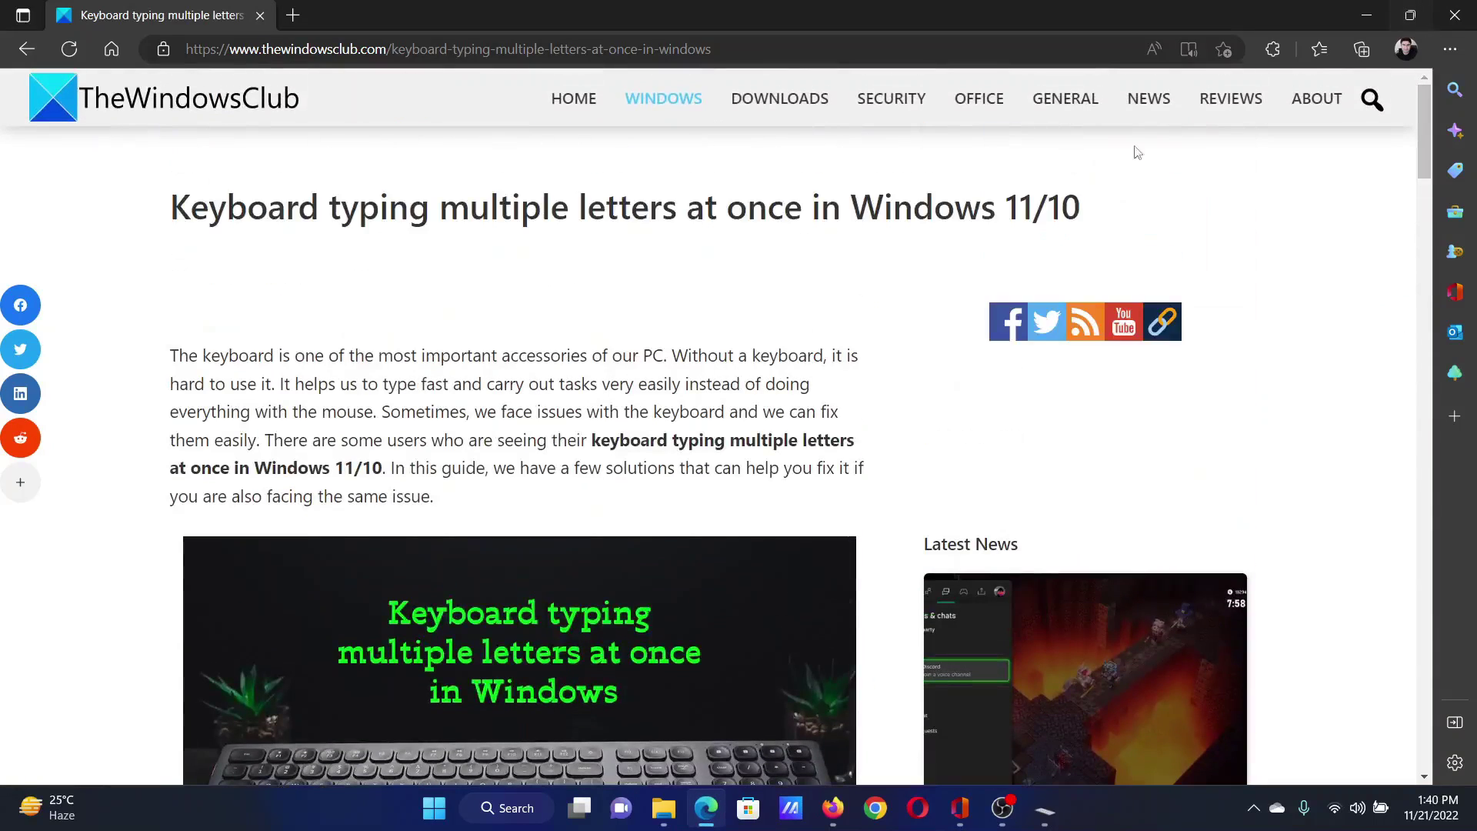
{"action": "left_click_drag", "start_coordinate": [190, 206], "coordinate": [957, 208]}
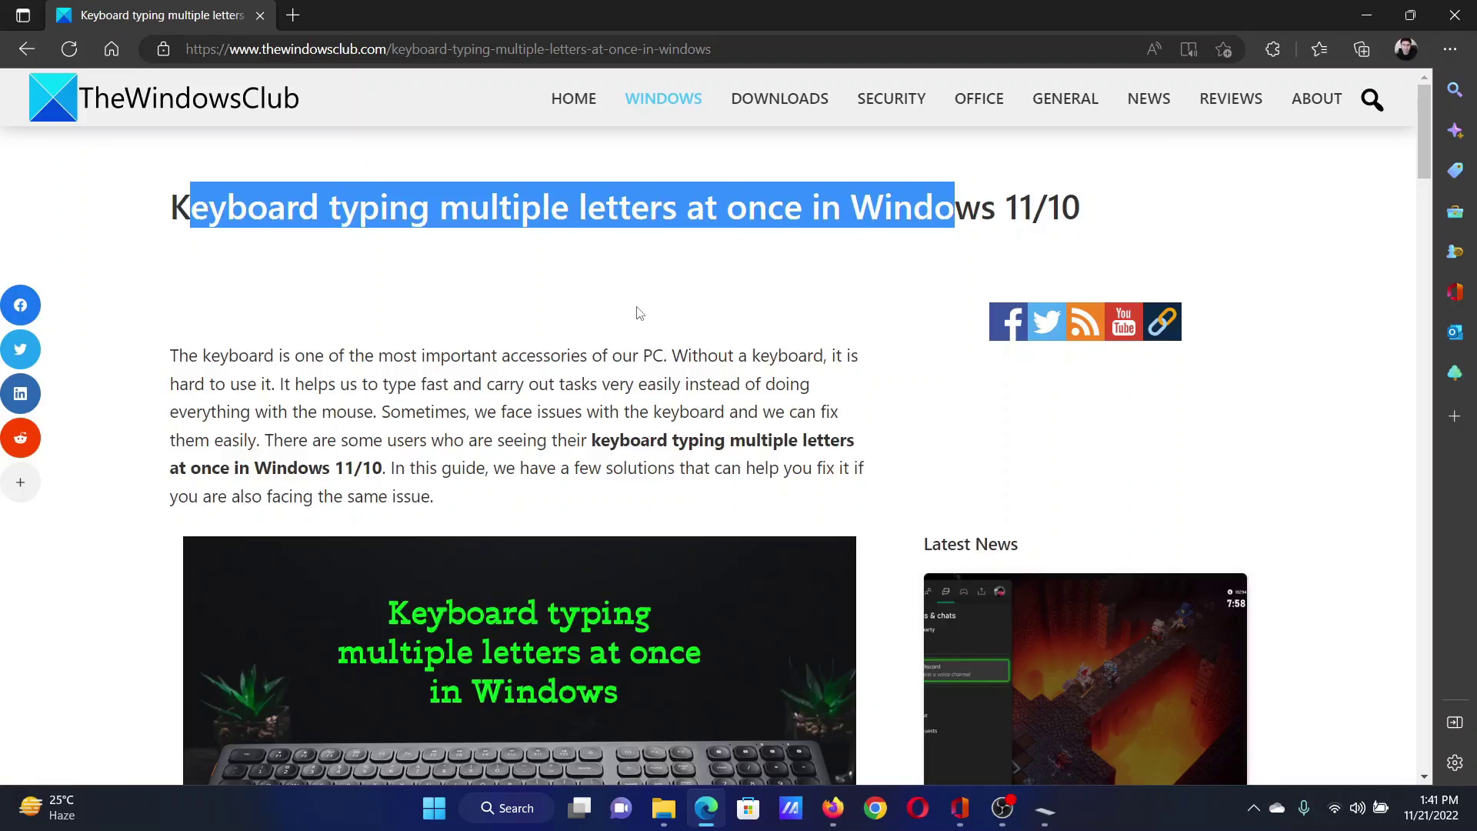
{"action": "left_click", "coordinate": [638, 313]}
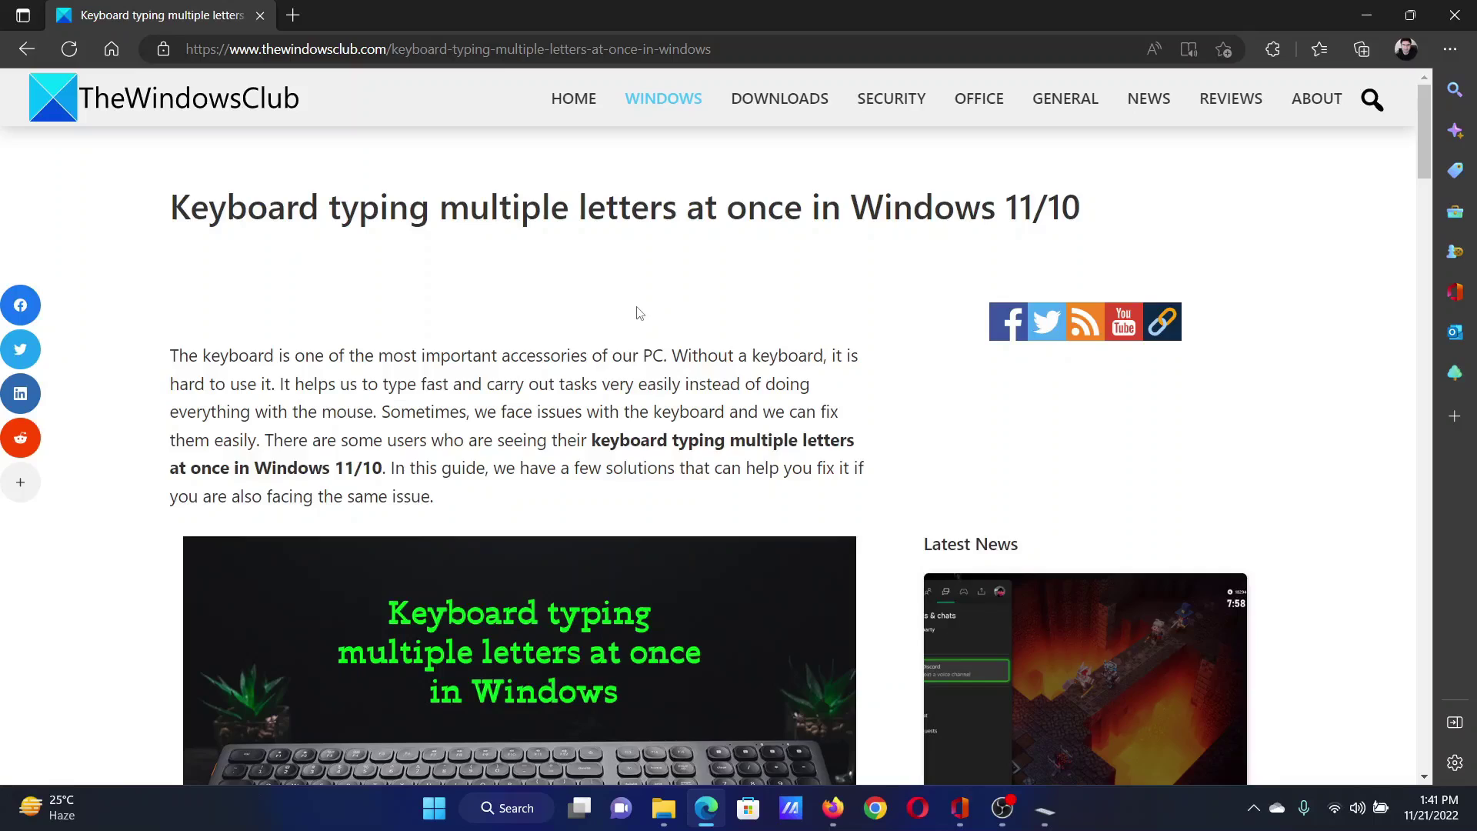